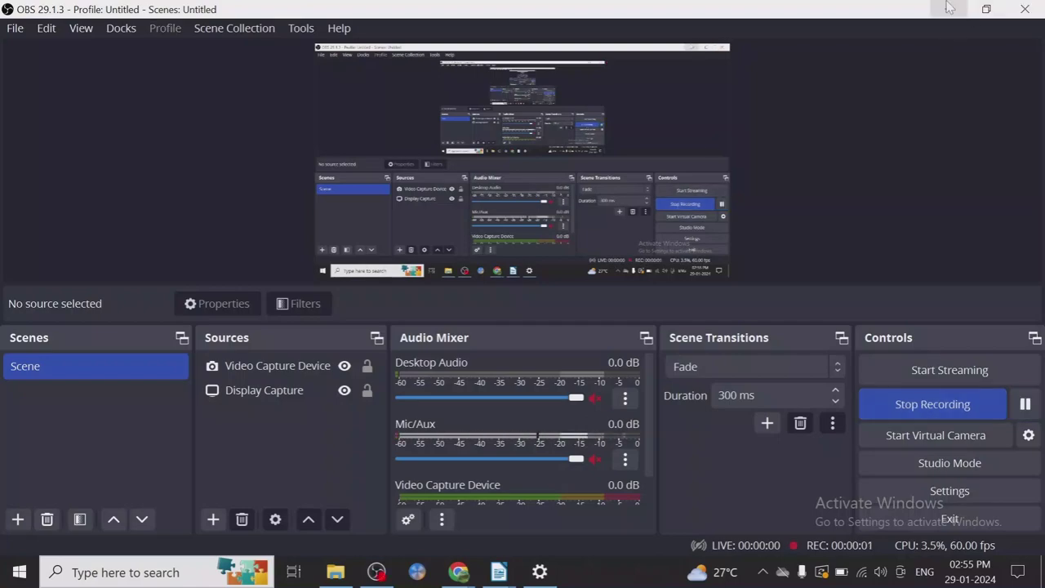
- Minimize OBS Studio to reveal the Keyword Tool Dominator page in Chrome
left_click(949, 9)
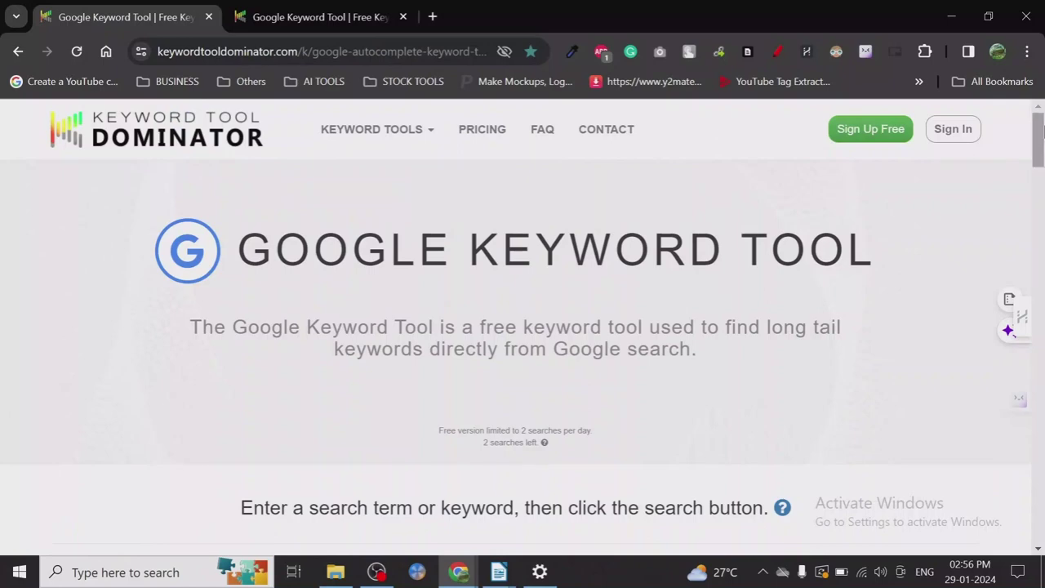
- Scroll down to the search form and the empty zero-keyword Google Keyword List
mouse_move(1039, 146)
left_mouse_down()
mouse_move(1040, 188)
mouse_move(1040, 143)
left_mouse_up()
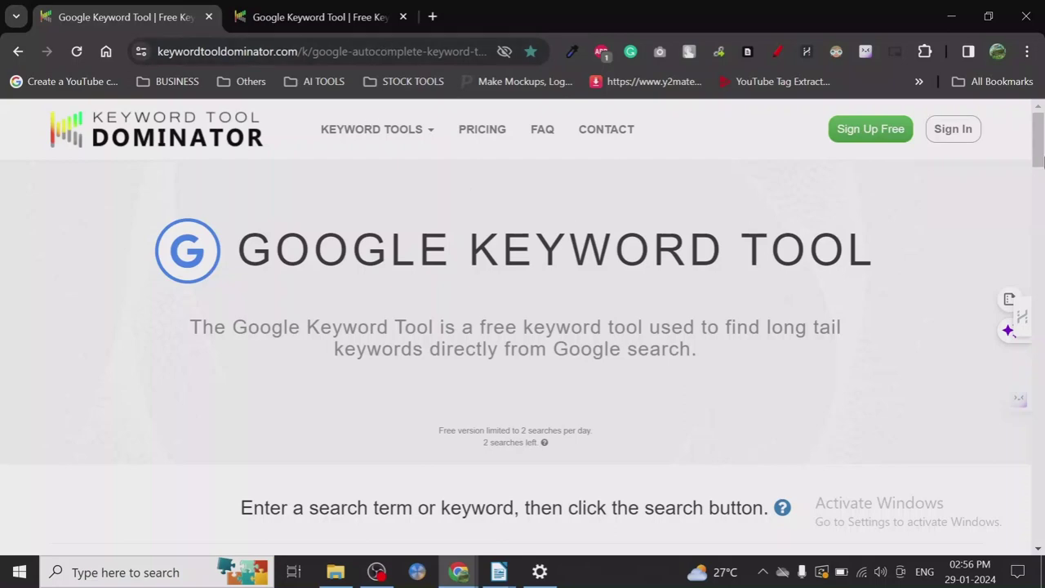
scroll(1035, 161, "down", 3)
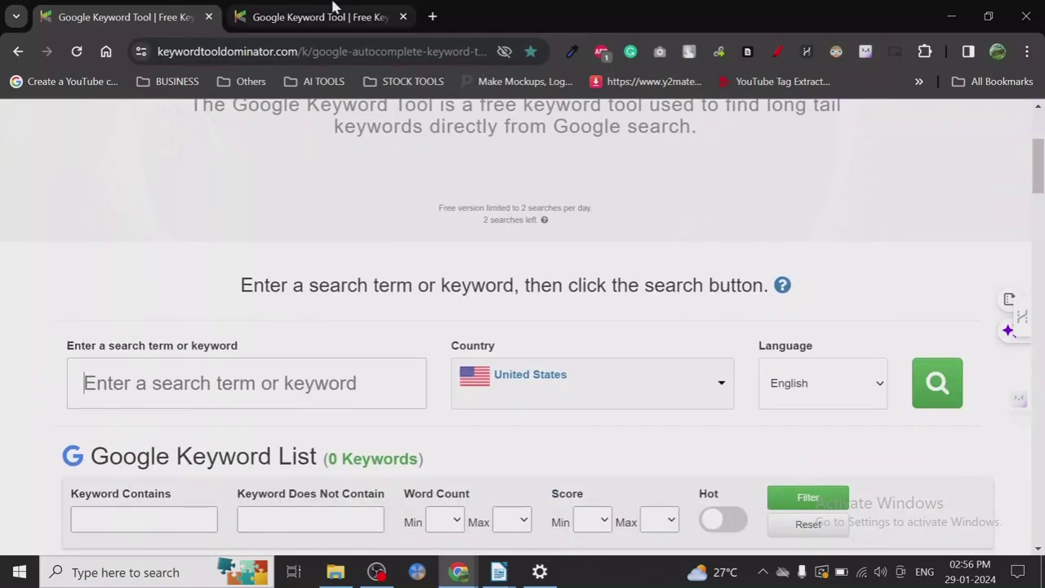
- Switch to the 'dogs' results tab and focus its search term field
left_click(334, 6)
scroll(1037, 192, "up", 2)
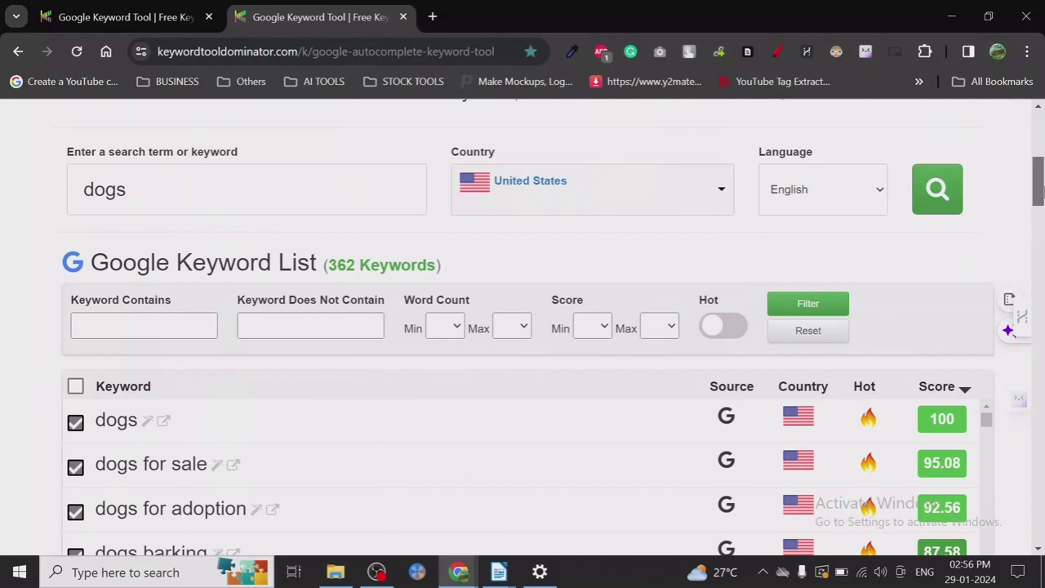
scroll(523, 327, "up", 2)
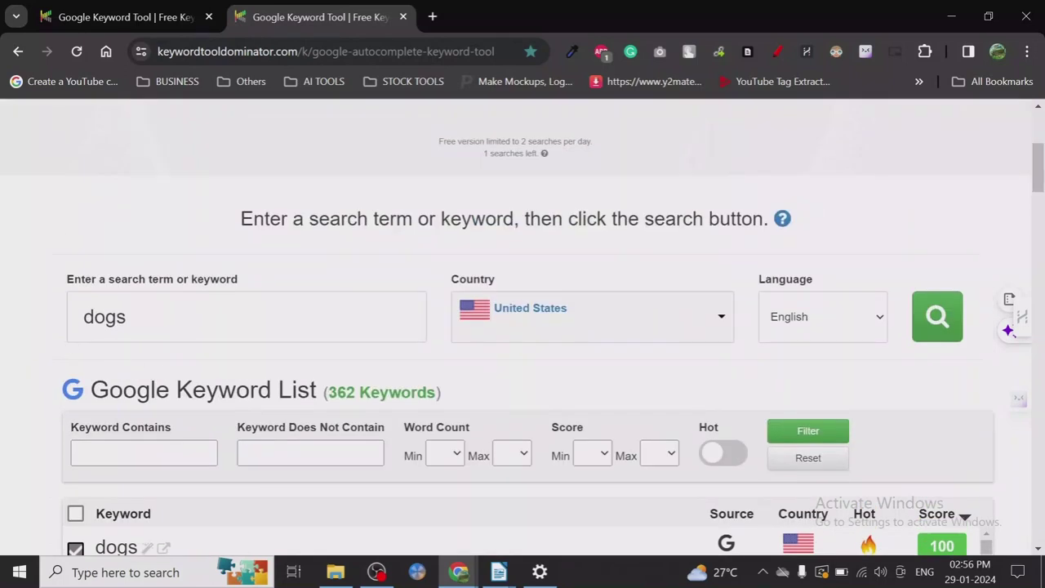
left_click(126, 317)
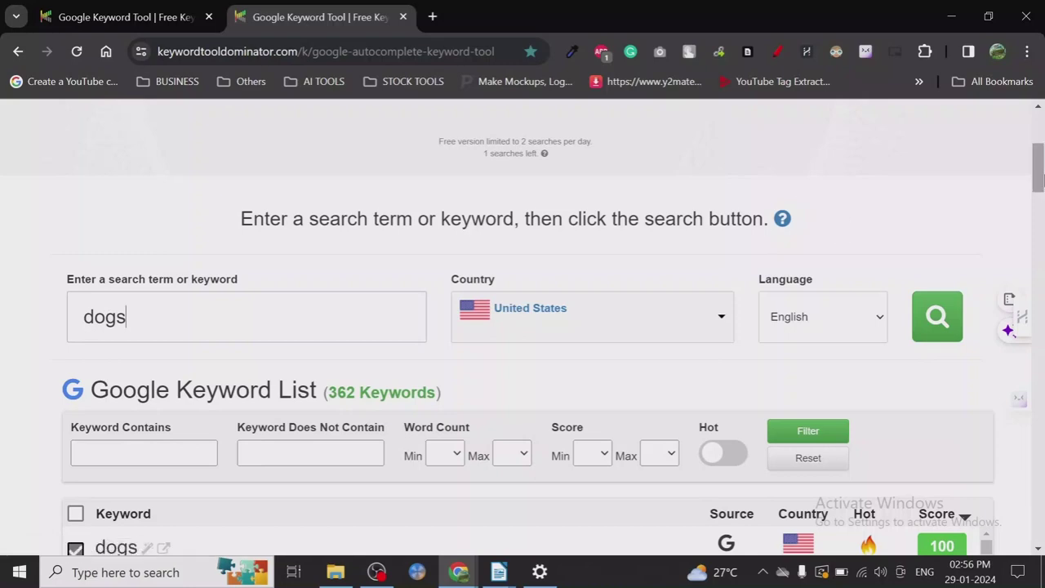
- Scroll through the 362 scored dogs keywords and back to the top, where 'dogs' scores 100
mouse_move(1037, 168)
left_mouse_down()
mouse_move(1035, 243)
mouse_move(1004, 175)
left_mouse_up()
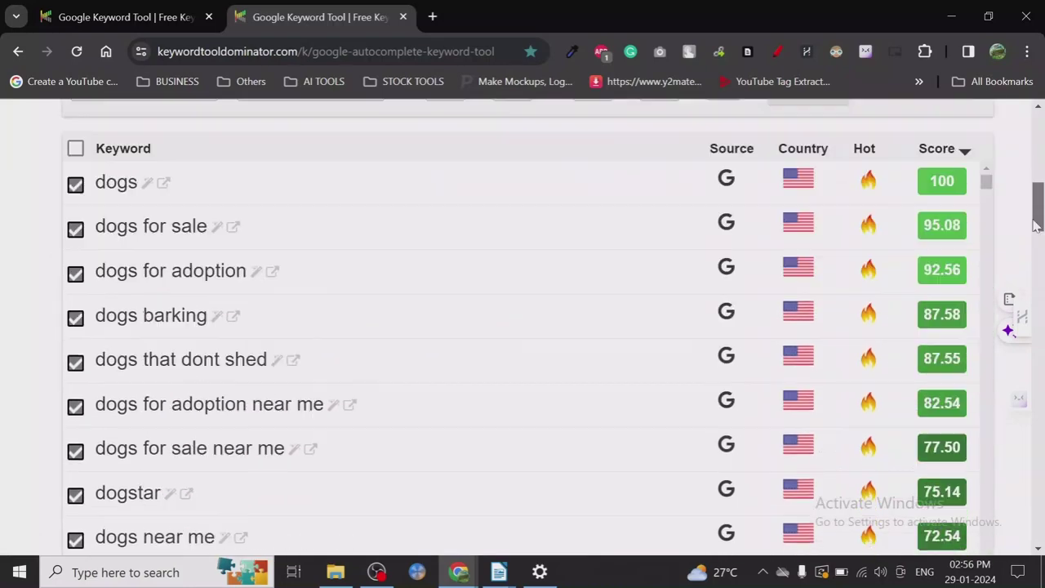
left_click_drag(986, 137, 977, 547)
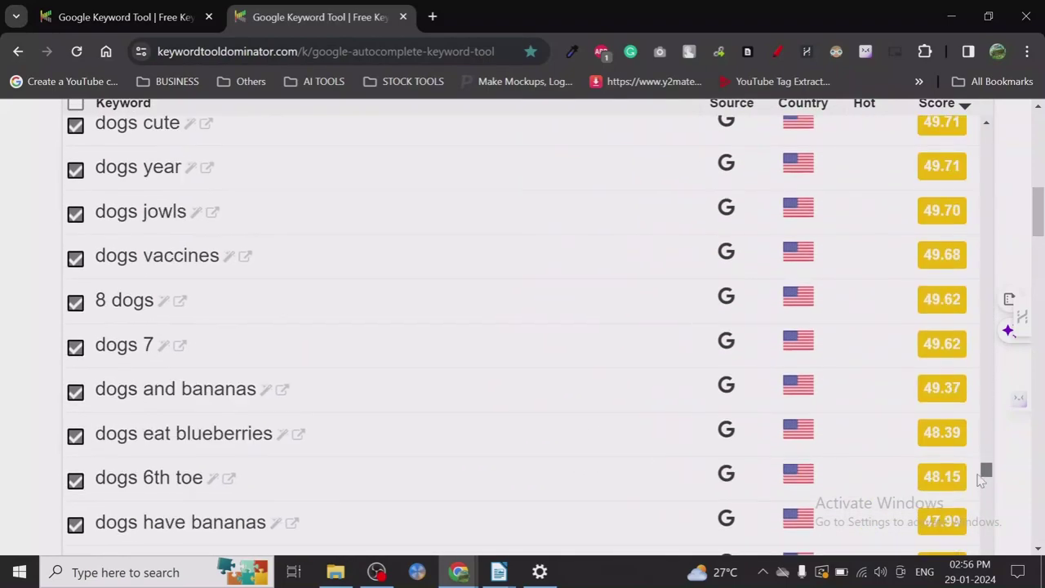
scroll(977, 549, "down", 5)
scroll(977, 549, "down", 5)
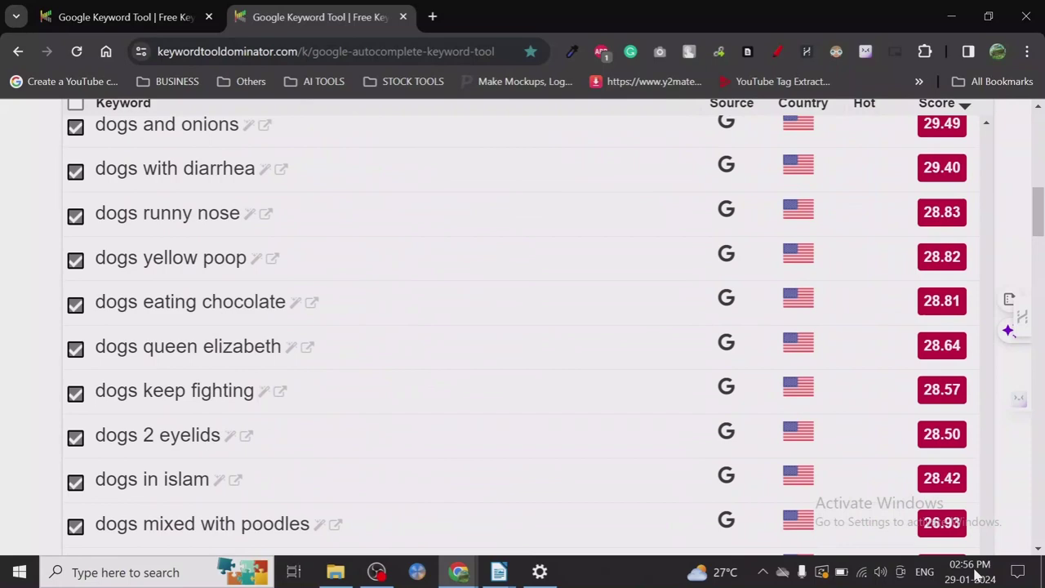
scroll(977, 549, "down", 5)
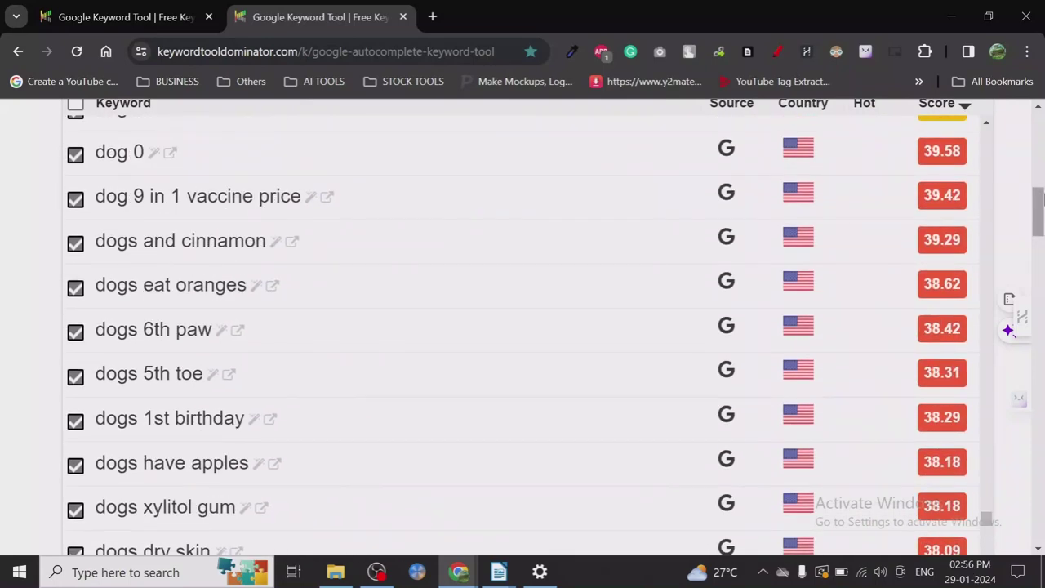
mouse_move(1039, 211)
left_mouse_down()
mouse_move(1039, 245)
mouse_move(1038, 204)
left_mouse_up()
scroll(993, 180, "up", 5)
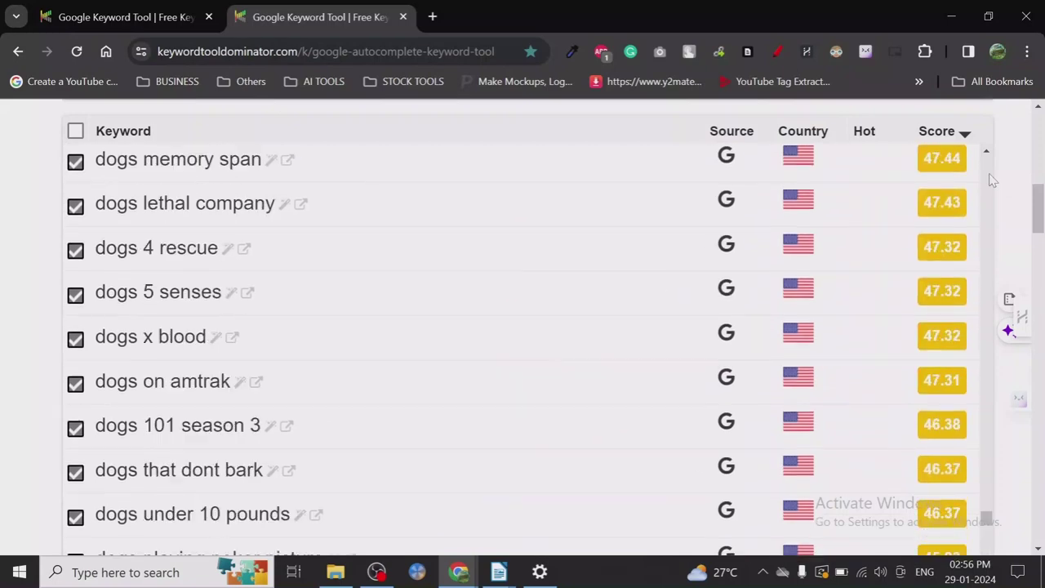
scroll(992, 180, "up", 5)
scroll(993, 180, "up", 5)
scroll(990, 176, "up", 5)
scroll(989, 173, "up", 5)
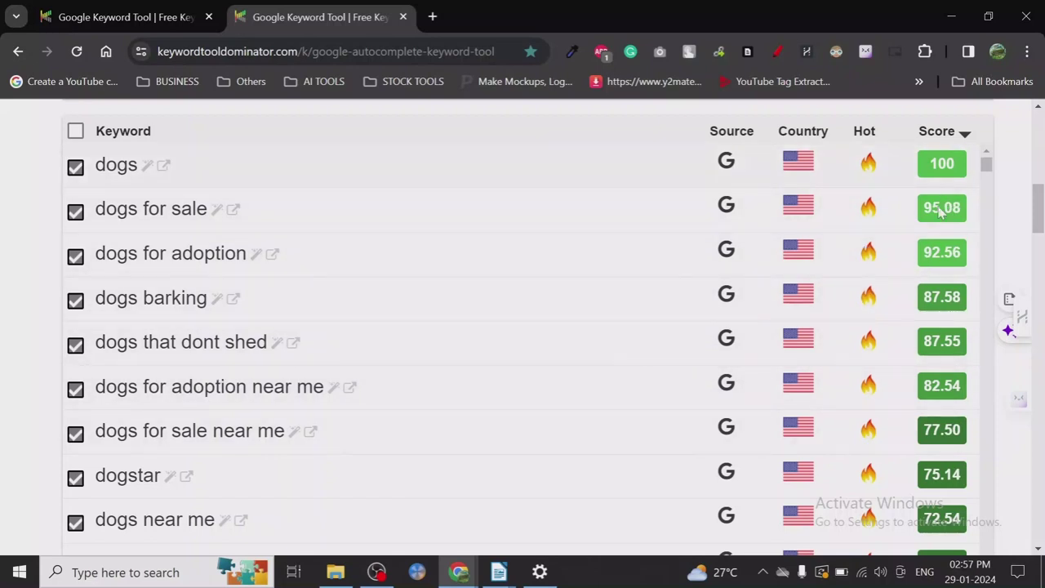
- Sort the Score column ascending so the list starts at 16.92
left_click(964, 132)
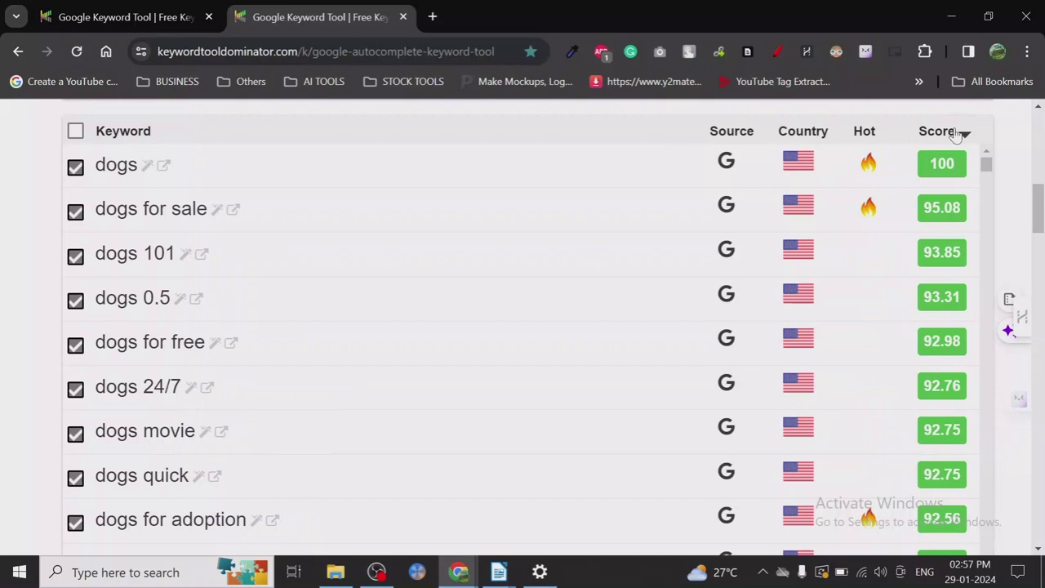
left_click(956, 136)
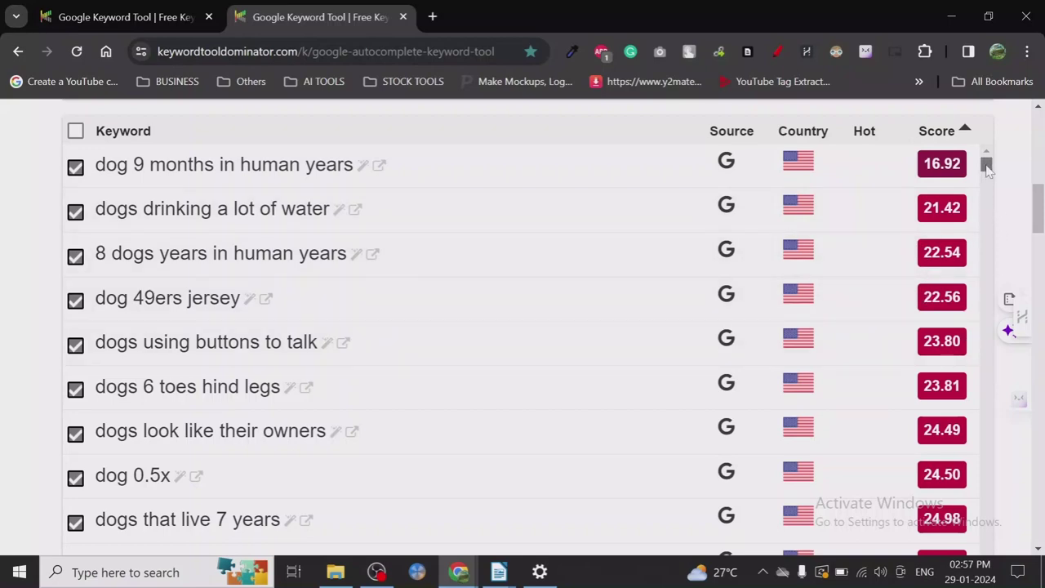
mouse_move(987, 167)
left_mouse_down()
mouse_move(987, 192)
mouse_move(990, 164)
left_mouse_up()
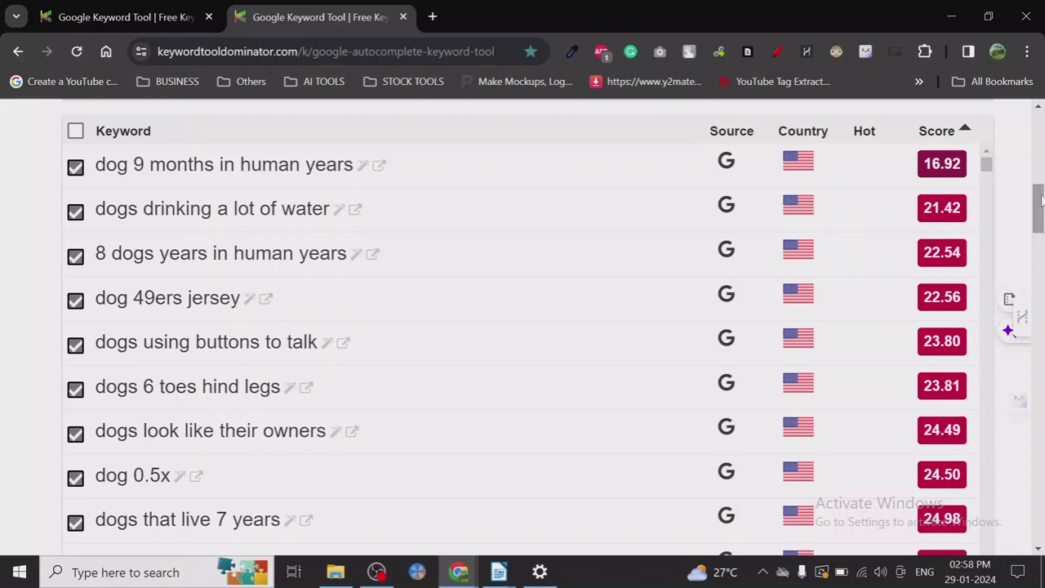
scroll(1036, 209, "down", 1)
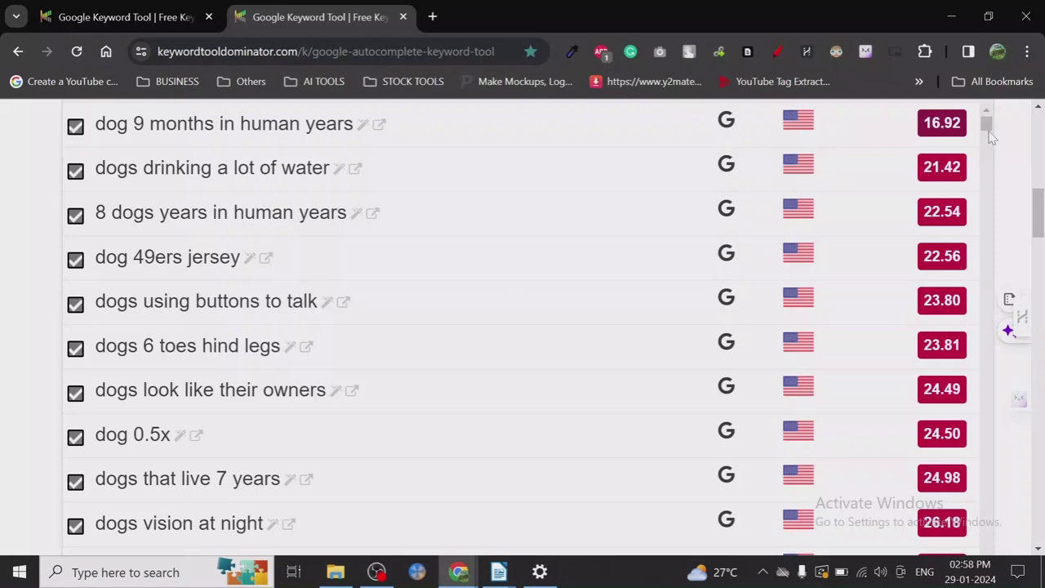
mouse_move(988, 128)
left_mouse_down()
mouse_move(988, 190)
mouse_move(994, 127)
left_mouse_up()
left_click_drag(986, 124, 986, 169)
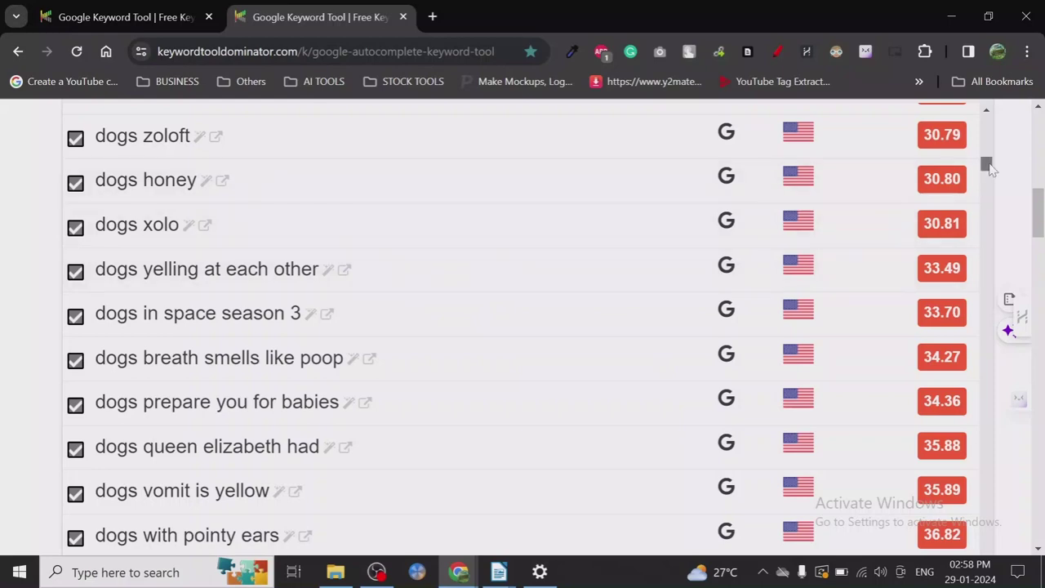
left_click_drag(987, 166, 986, 210)
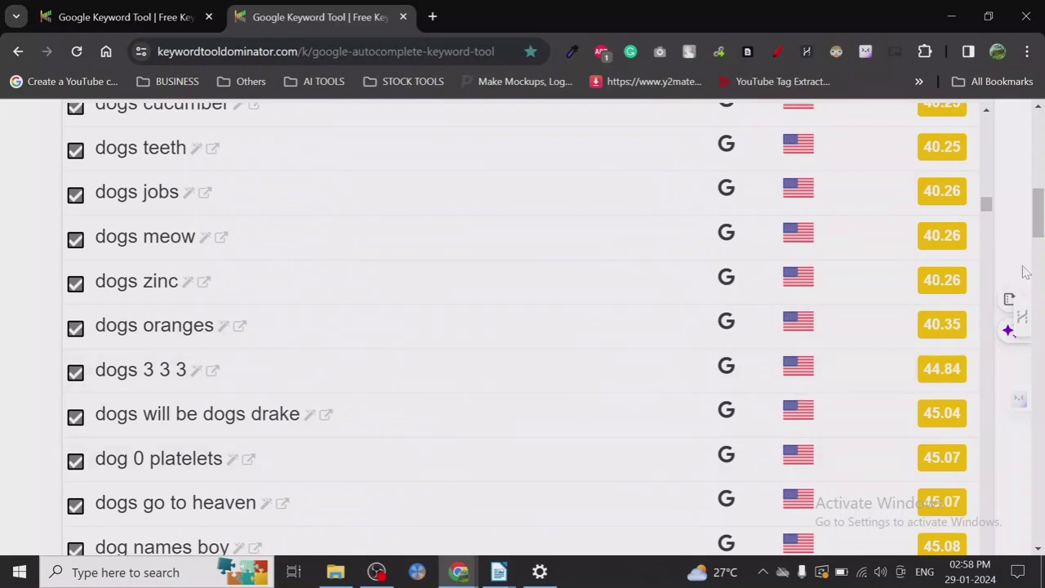
left_click_drag(986, 204, 985, 261)
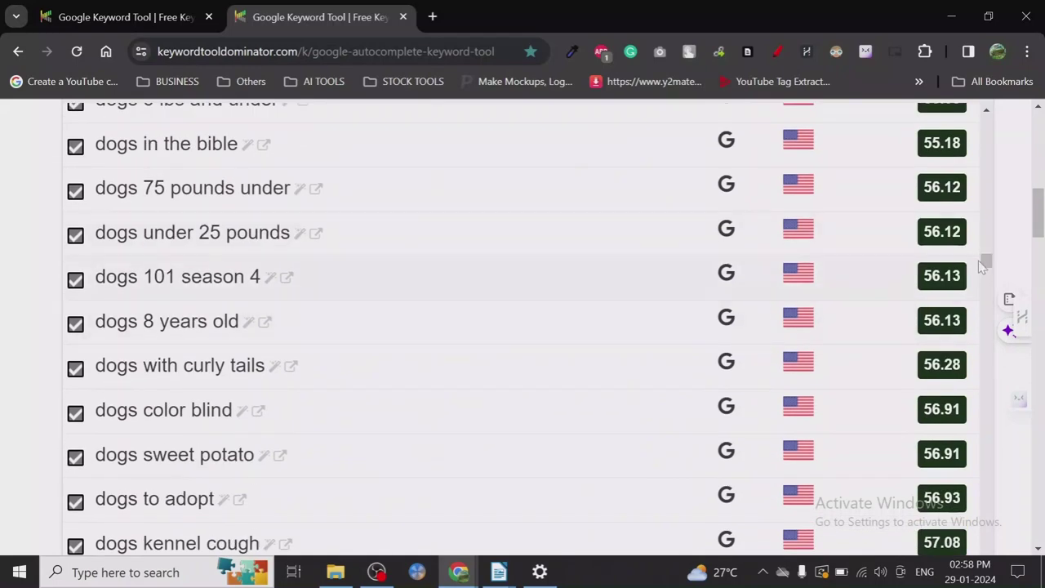
mouse_move(986, 262)
left_mouse_down()
mouse_move(980, 381)
mouse_move(963, 406)
mouse_move(957, 482)
mouse_move(969, 553)
mouse_move(985, 348)
mouse_move(975, 138)
mouse_move(991, 123)
mouse_move(985, 173)
mouse_move(960, 183)
left_mouse_up()
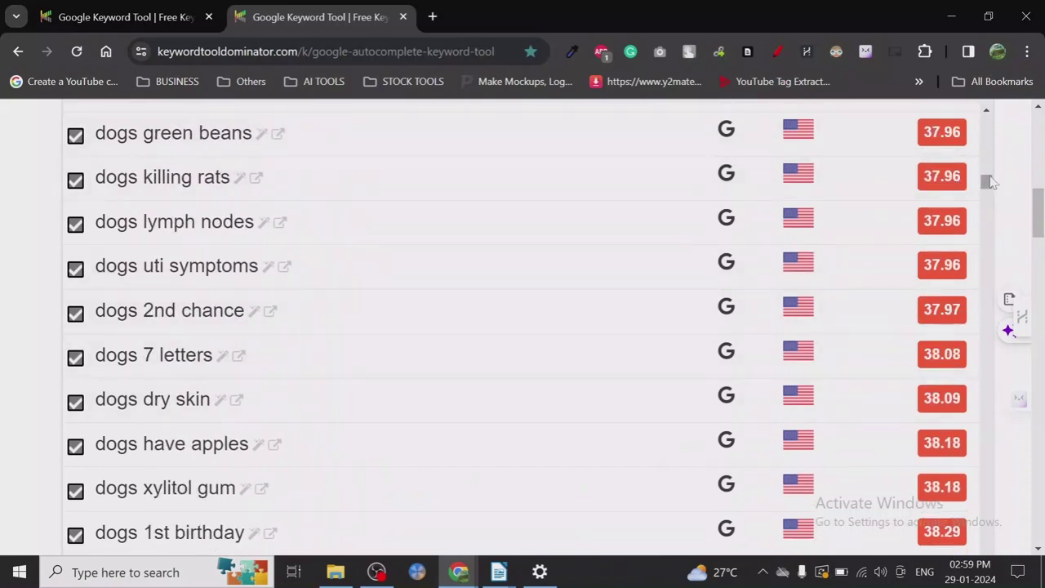
left_click_drag(986, 181, 986, 98)
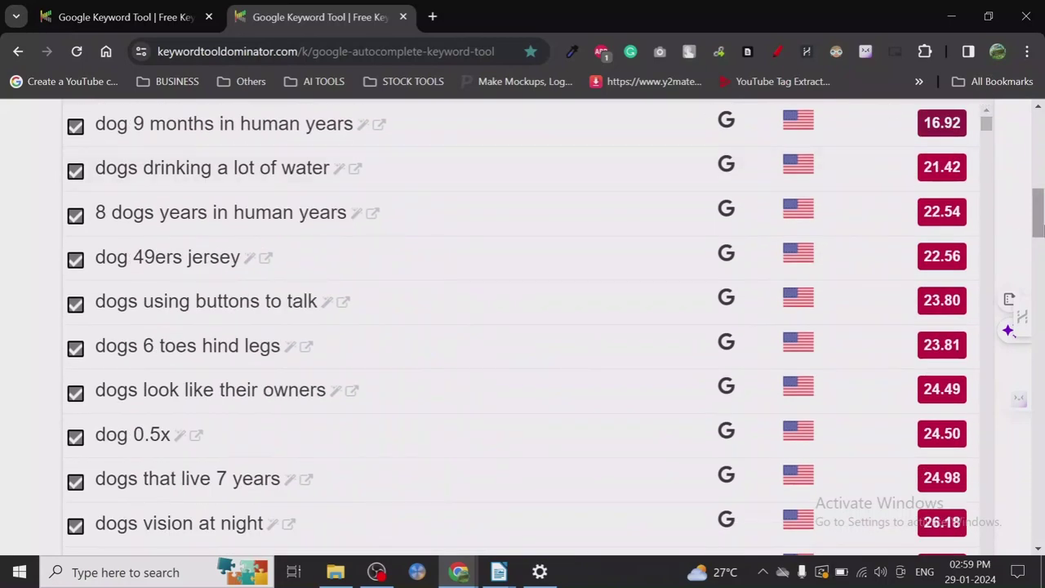
mouse_move(1038, 227)
left_mouse_down()
mouse_move(1038, 196)
mouse_move(1038, 211)
left_mouse_up()
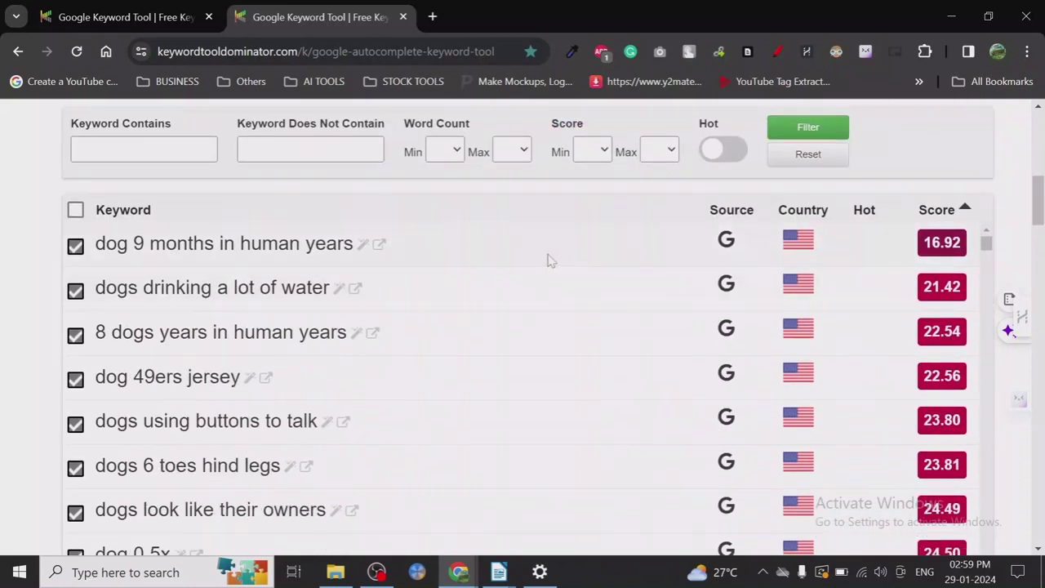